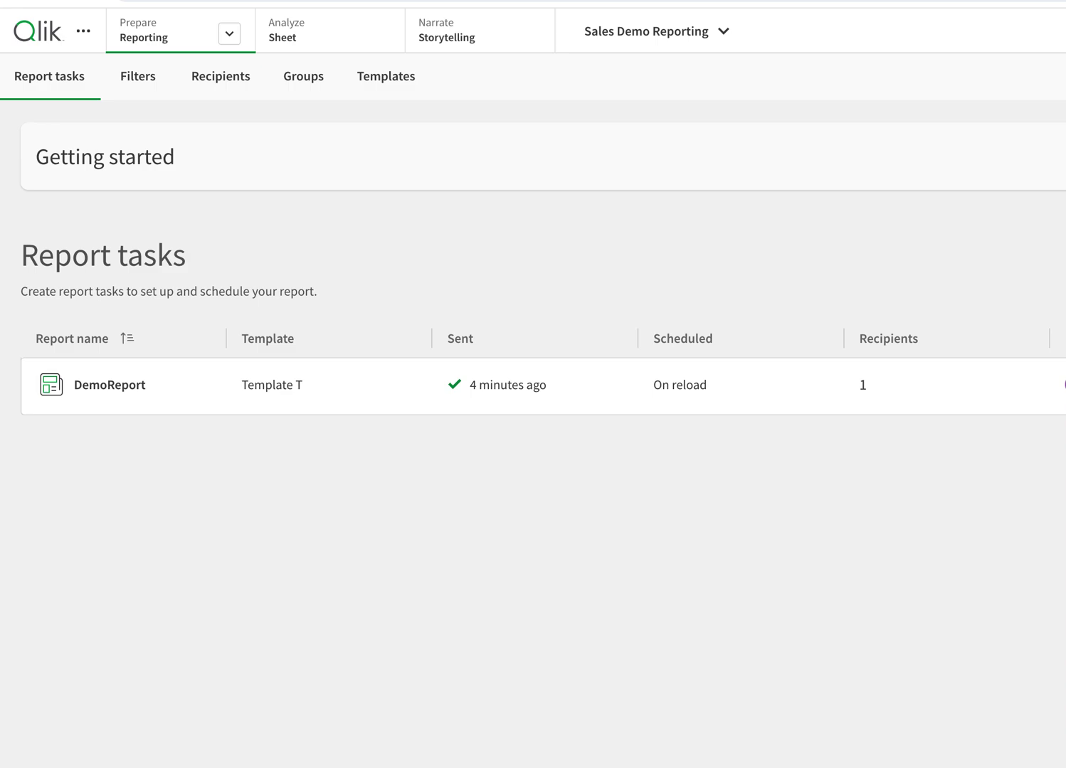
# Open the DemoReport report task at its output settings step.
pyautogui.click(535, 385)
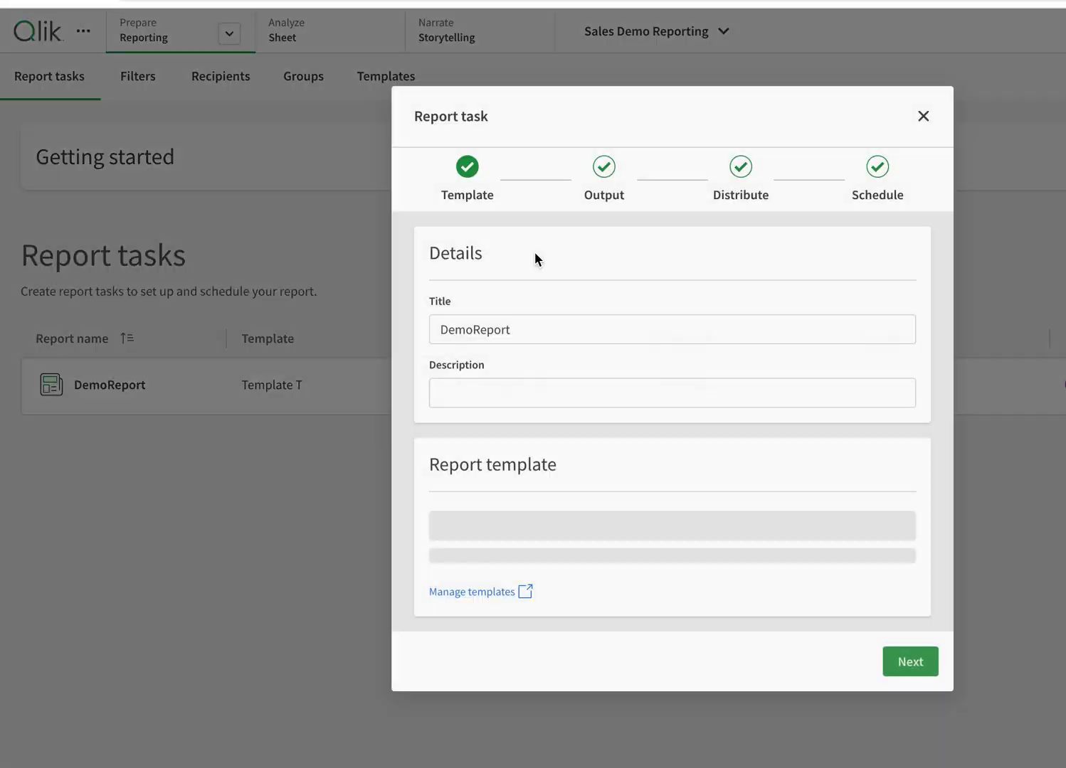
pyautogui.click(590, 182)
# Keep PDF as the output format, then close the DemoReport editor, discarding unsaved changes.
pyautogui.click(546, 492)
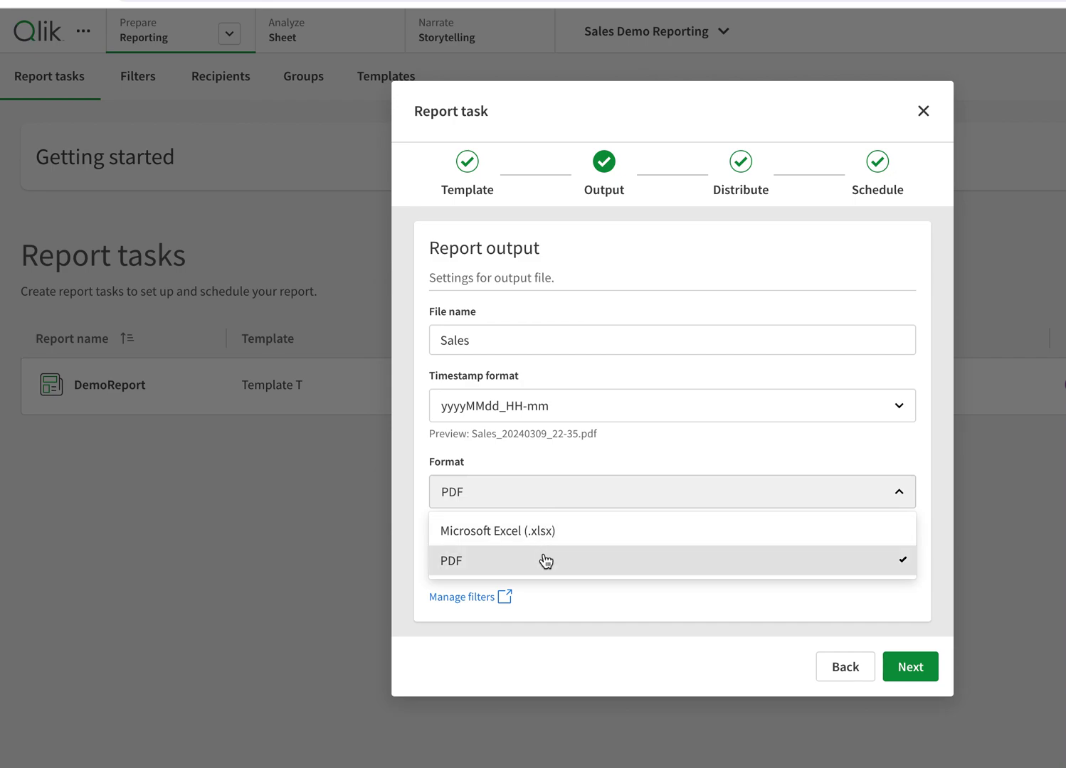
pyautogui.click(546, 560)
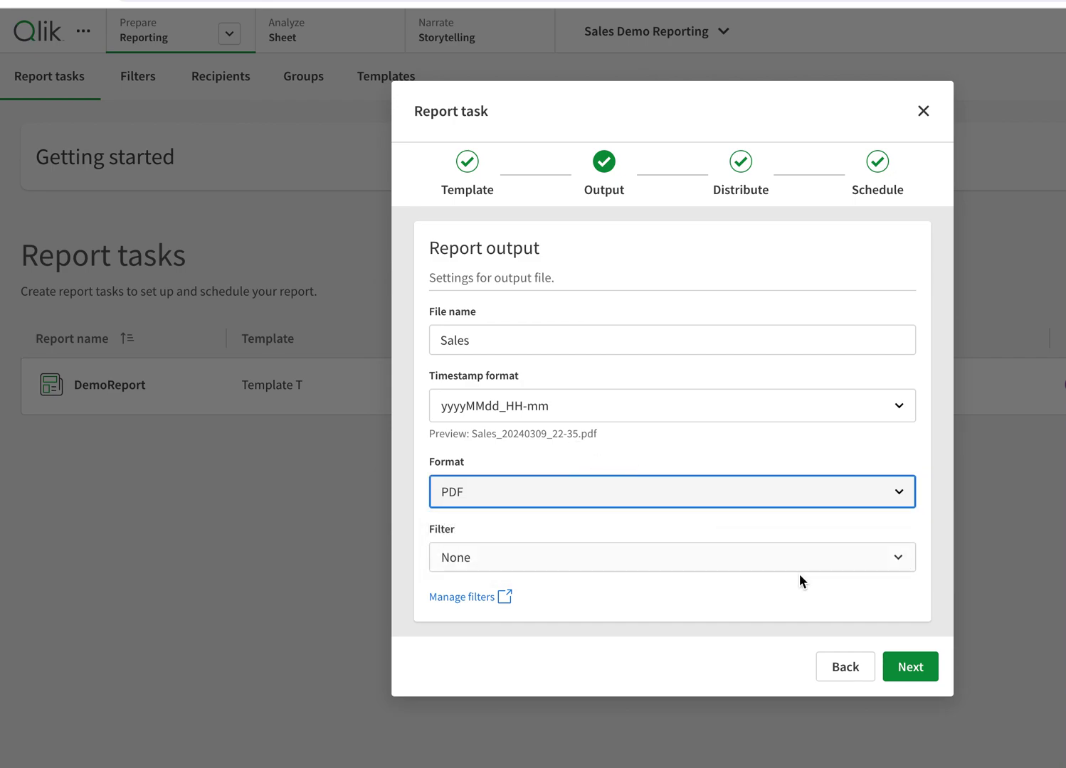
pyautogui.click(659, 497)
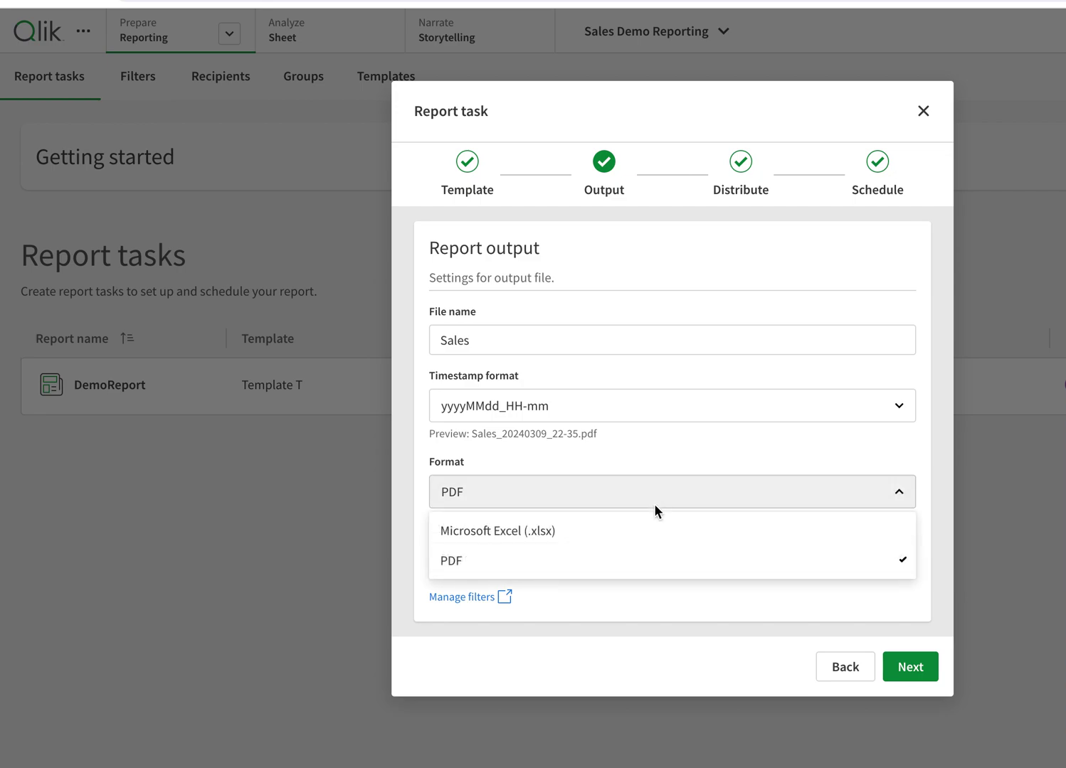
pyautogui.click(662, 481)
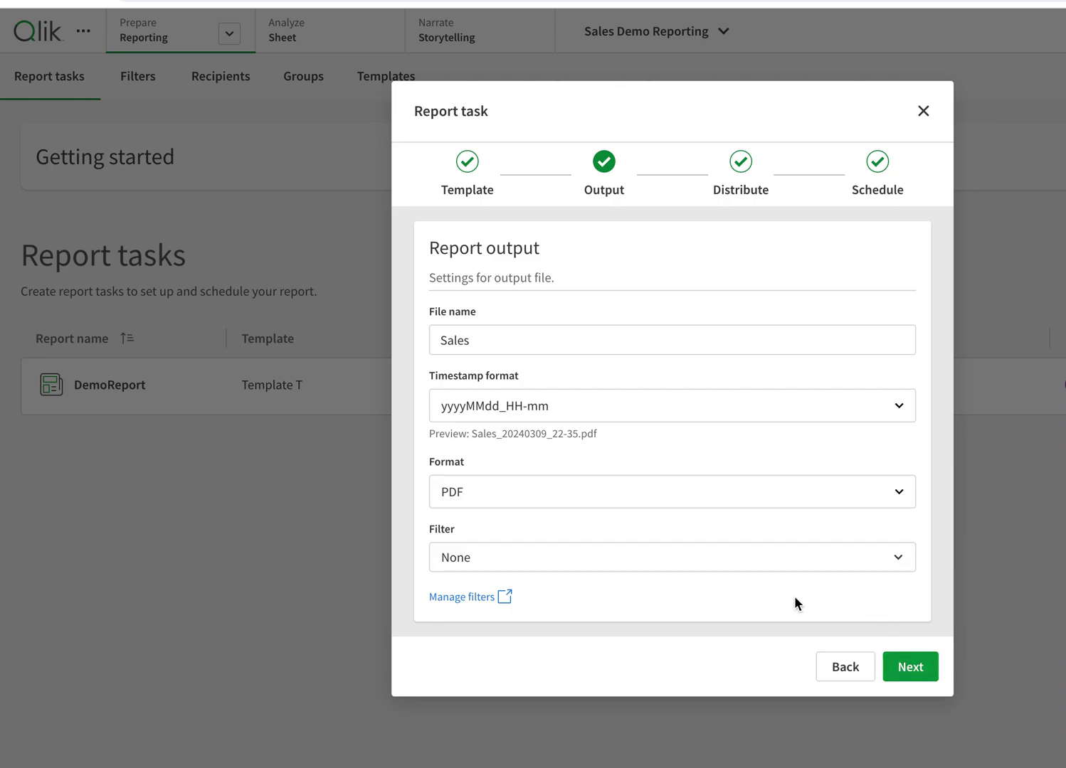
pyautogui.click(923, 111)
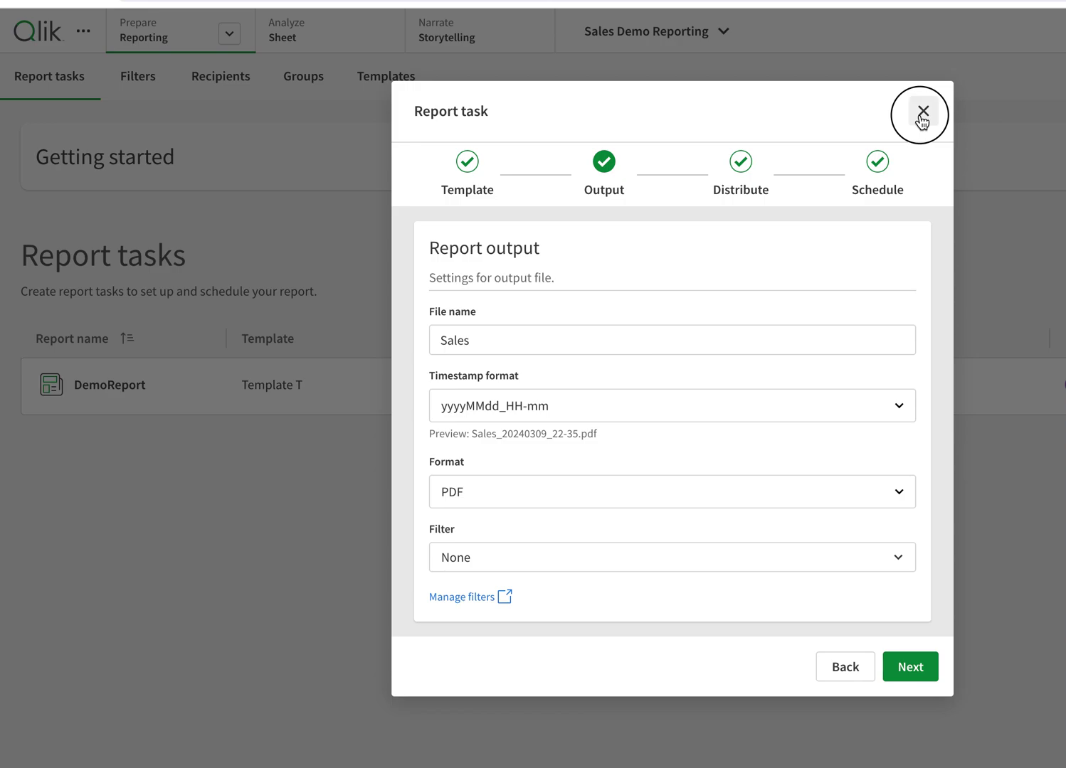
pyautogui.click(511, 457)
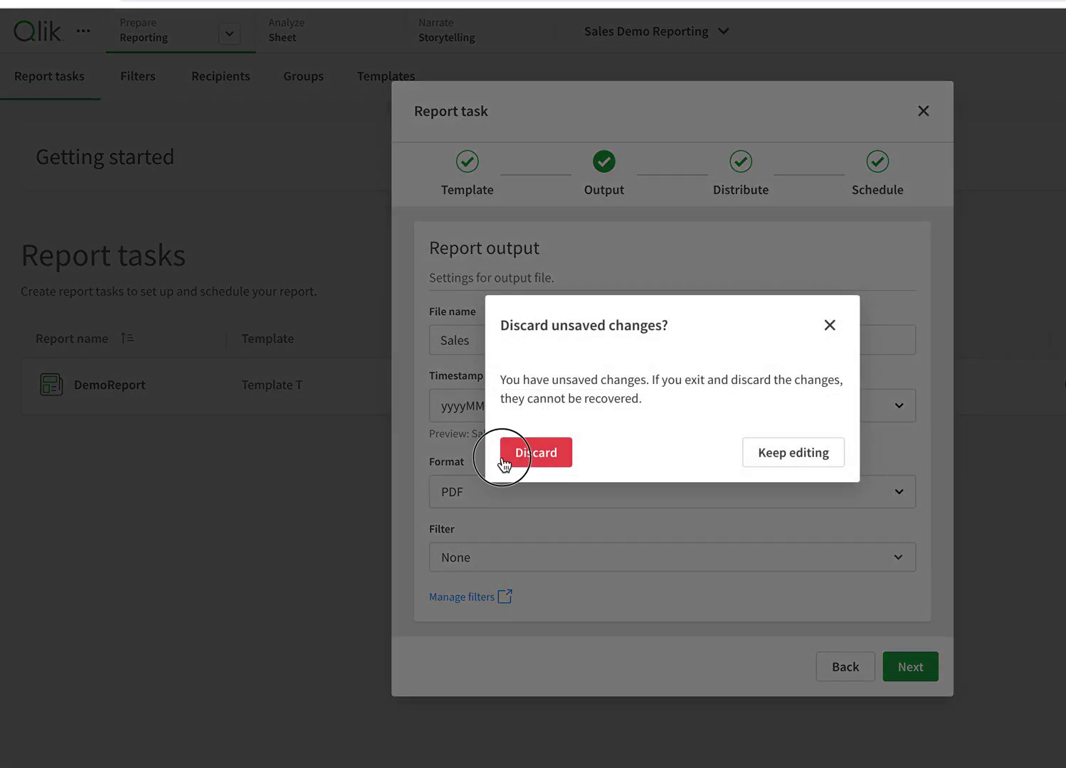